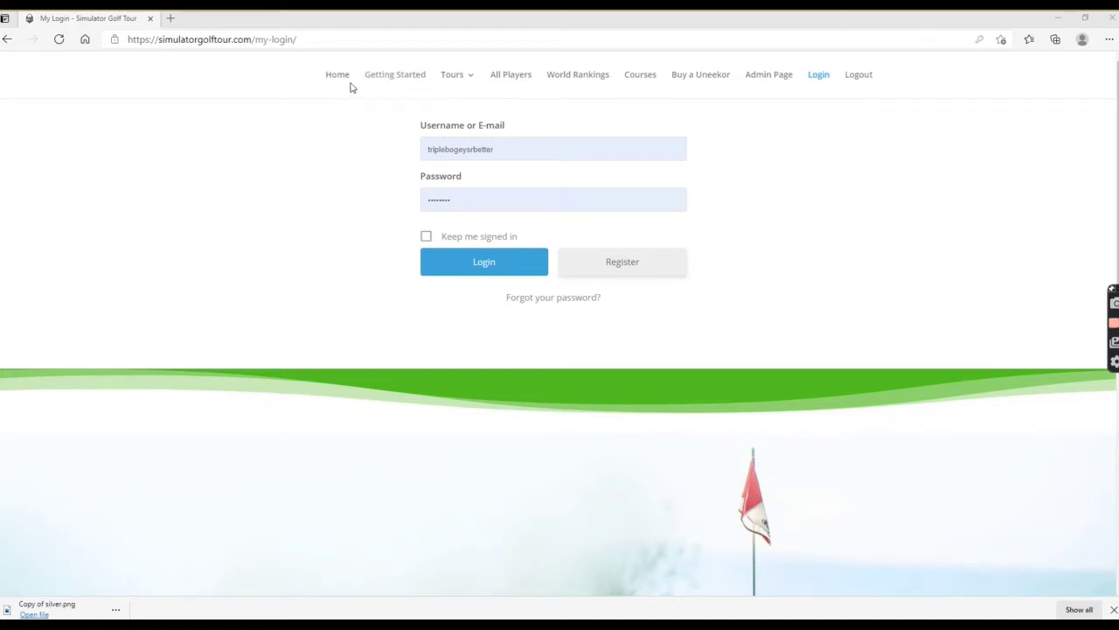
# - Download the Bay Hill course archive, bayhill_1_0_enh.zip, from the Simulator Golf Tour course downloads
pyautogui.moveTo(461, 85)
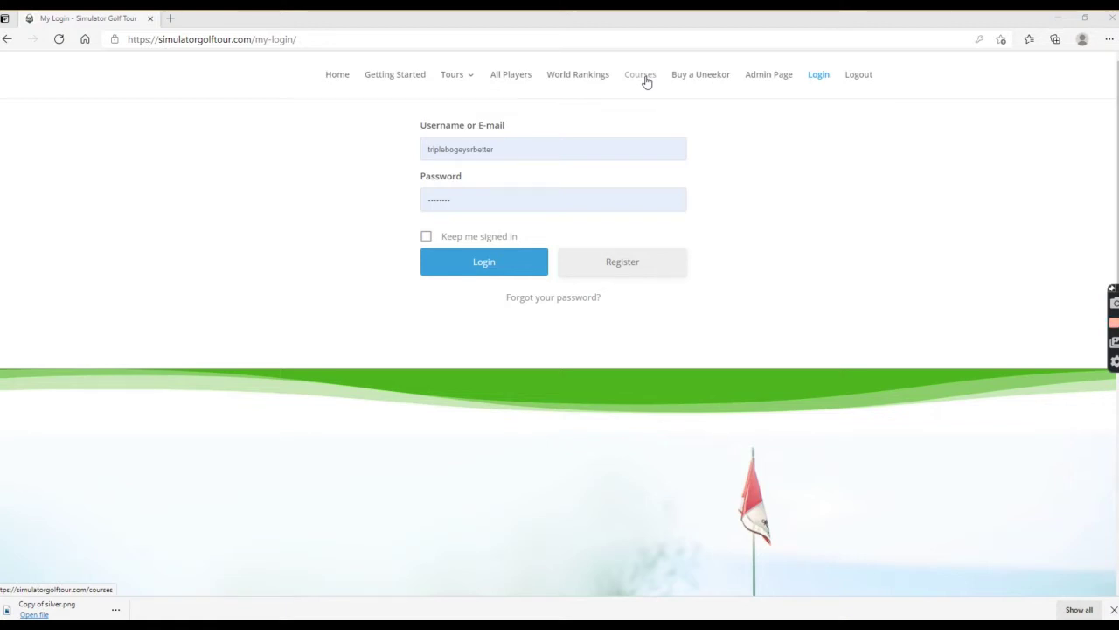
pyautogui.click(645, 78)
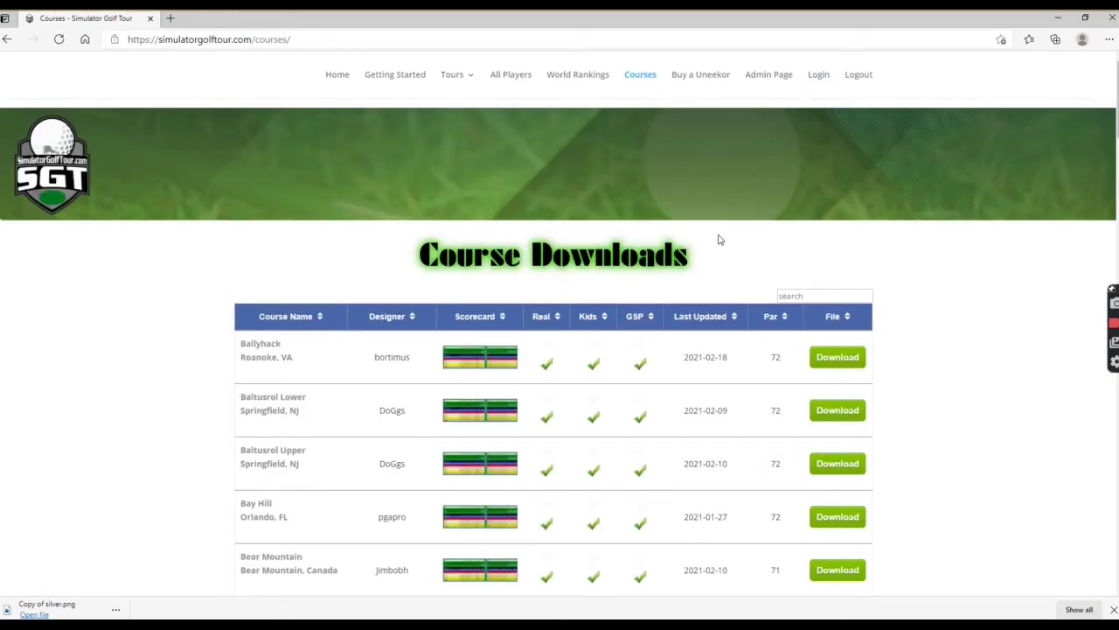
pyautogui.scroll(-2, 719, 240)
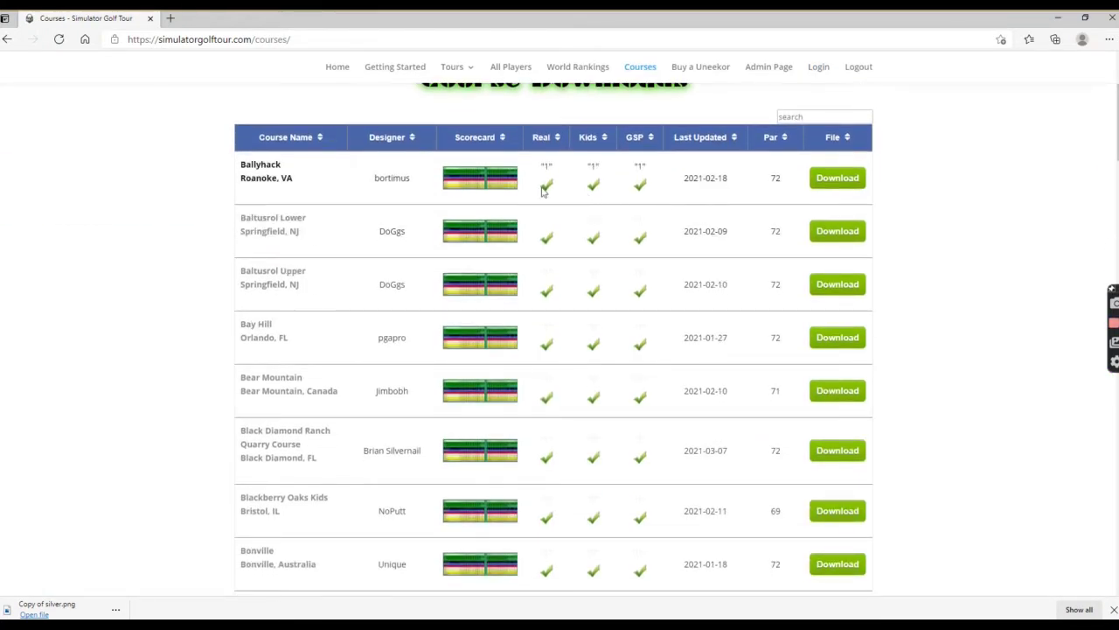
pyautogui.scroll(-1, 421, 225)
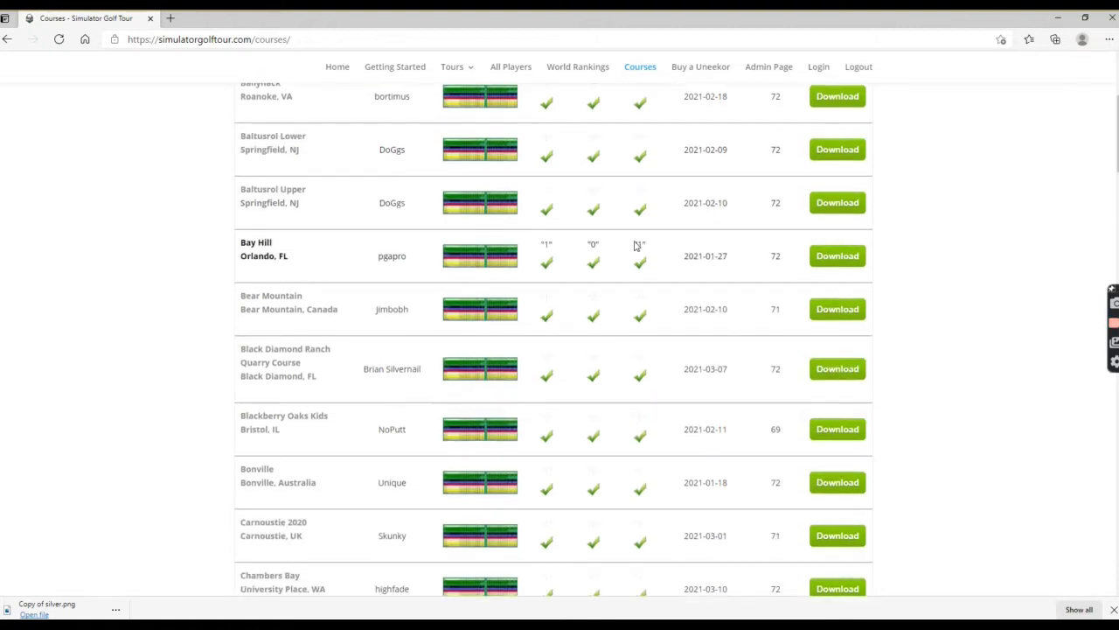
pyautogui.click(834, 261)
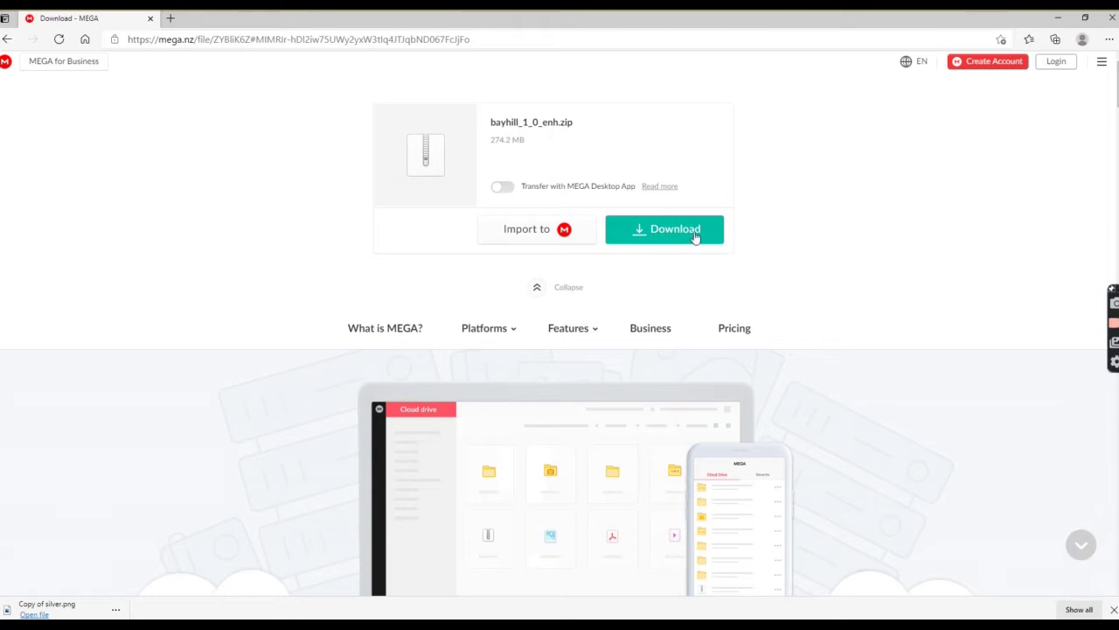
pyautogui.click(661, 233)
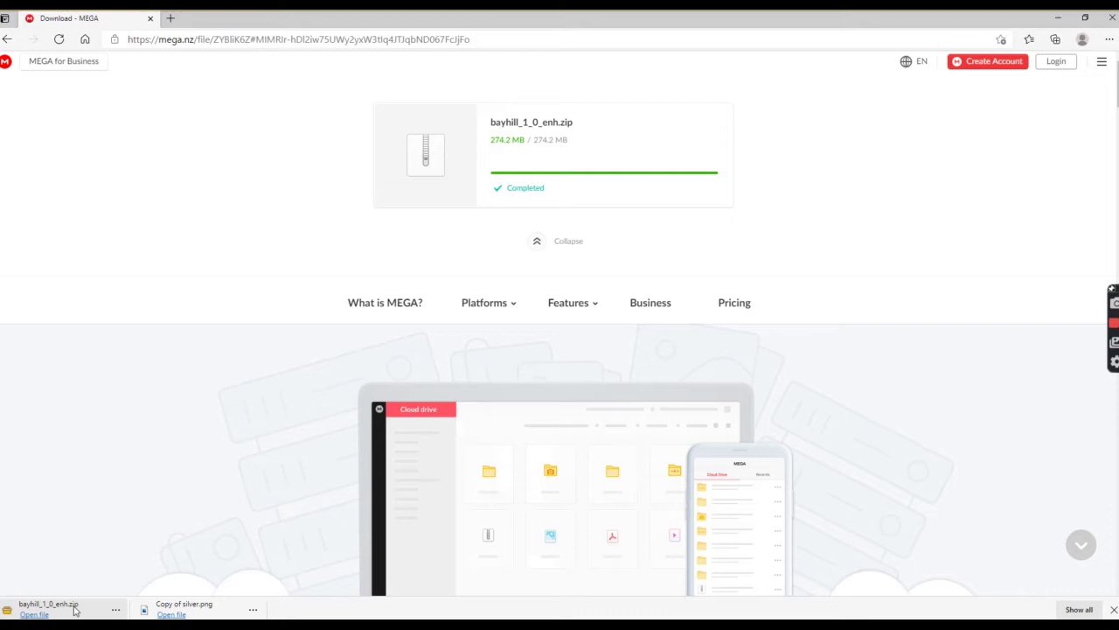
# - Open the downloaded bayhill_1_0_enh.zip in PeaZip and show the GSPro Courses folder in File Explorer beside it
pyautogui.click(35, 615)
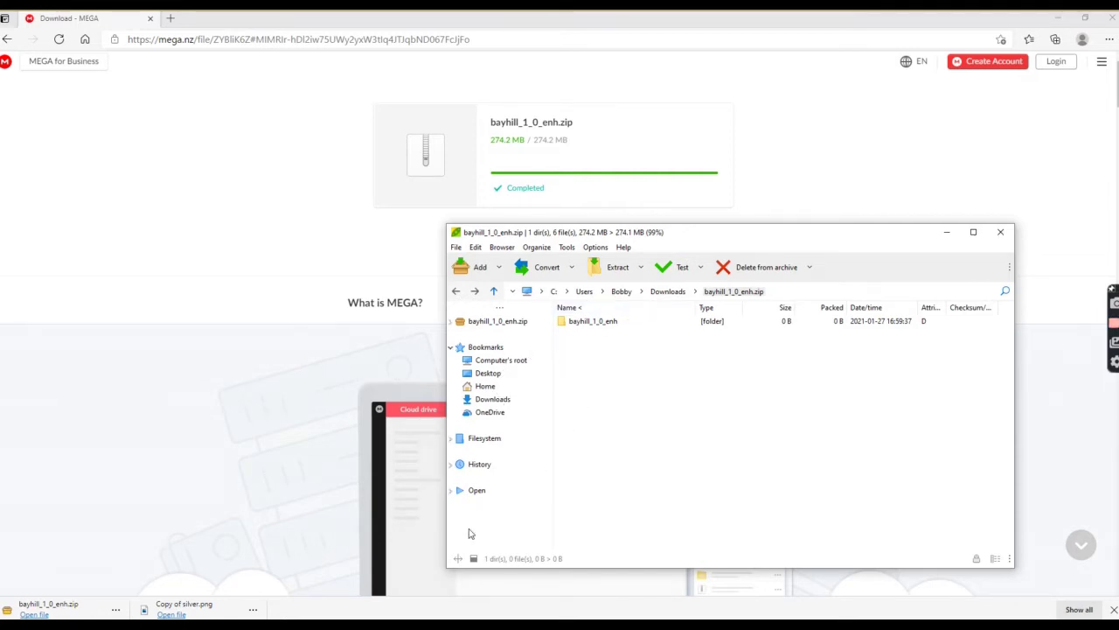
pyautogui.moveTo(303, 616)
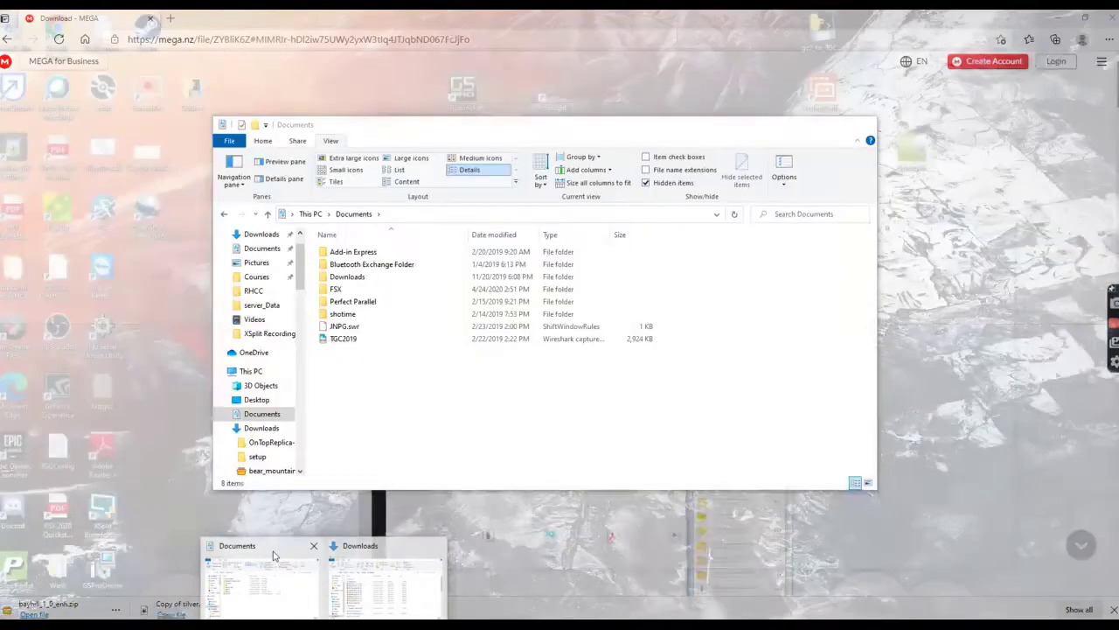
pyautogui.click(274, 555)
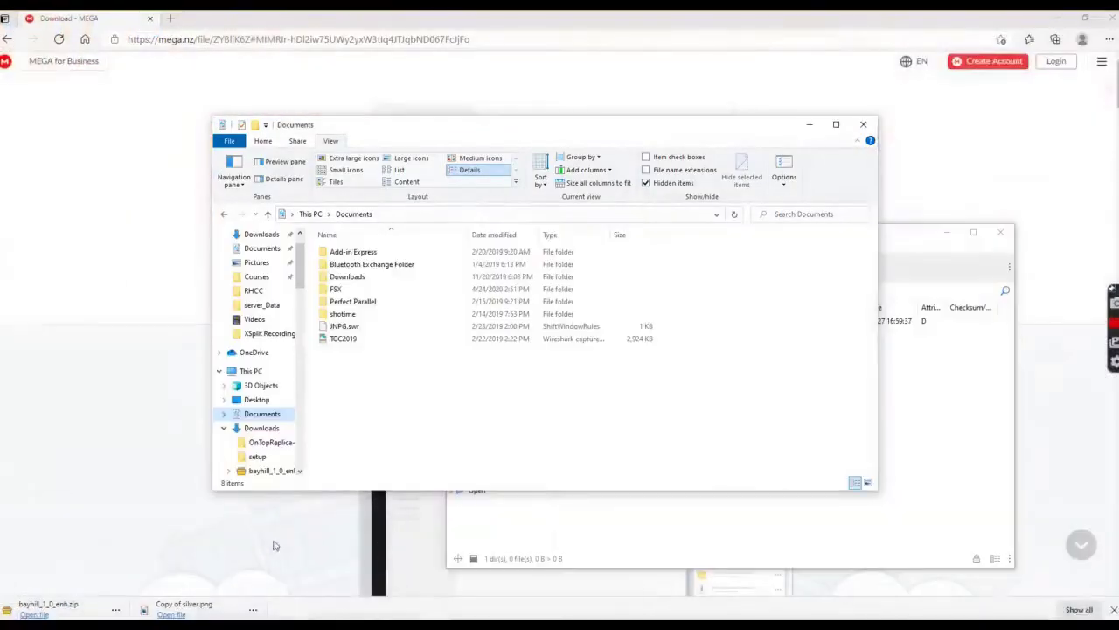
pyautogui.moveTo(612, 130); pyautogui.dragTo(416, 193)
pyautogui.click(740, 249)
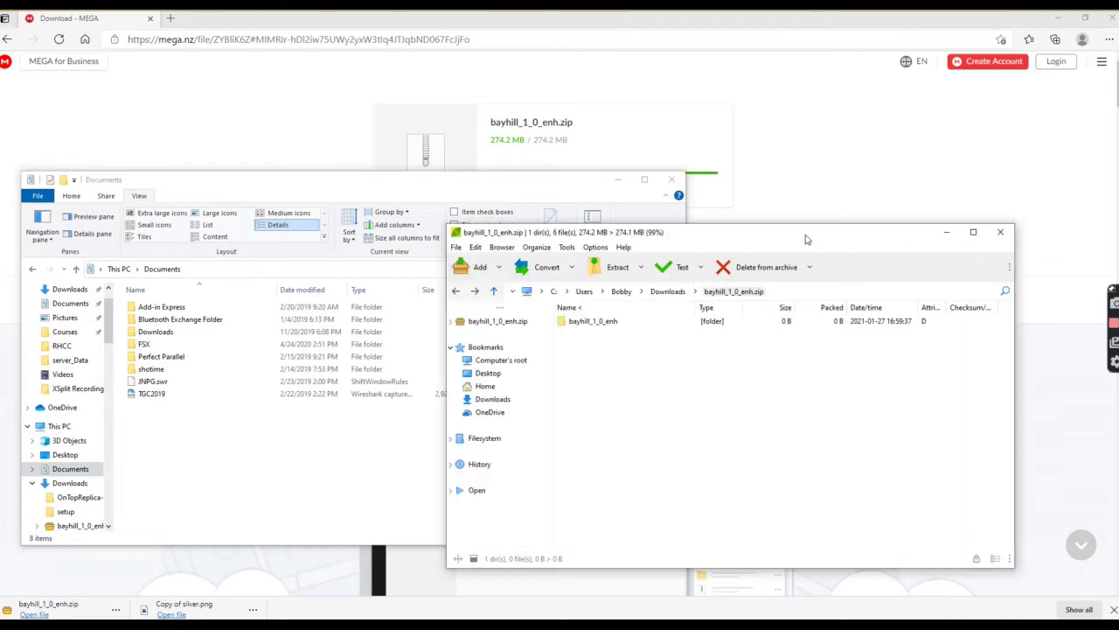
pyautogui.click(66, 334)
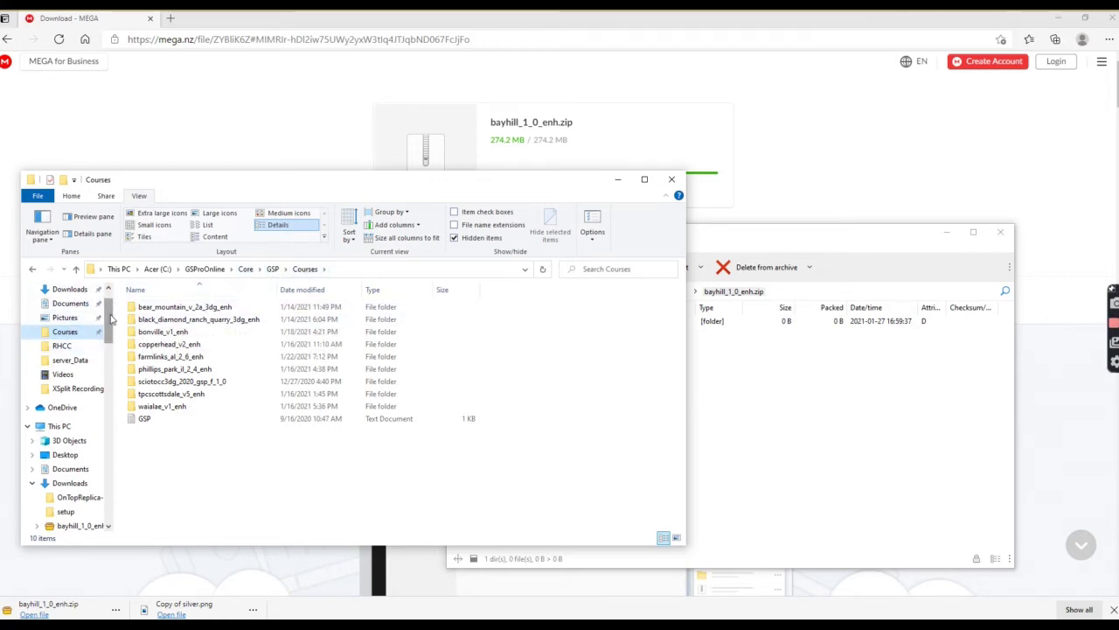
pyautogui.moveTo(110, 322); pyautogui.dragTo(122, 299)
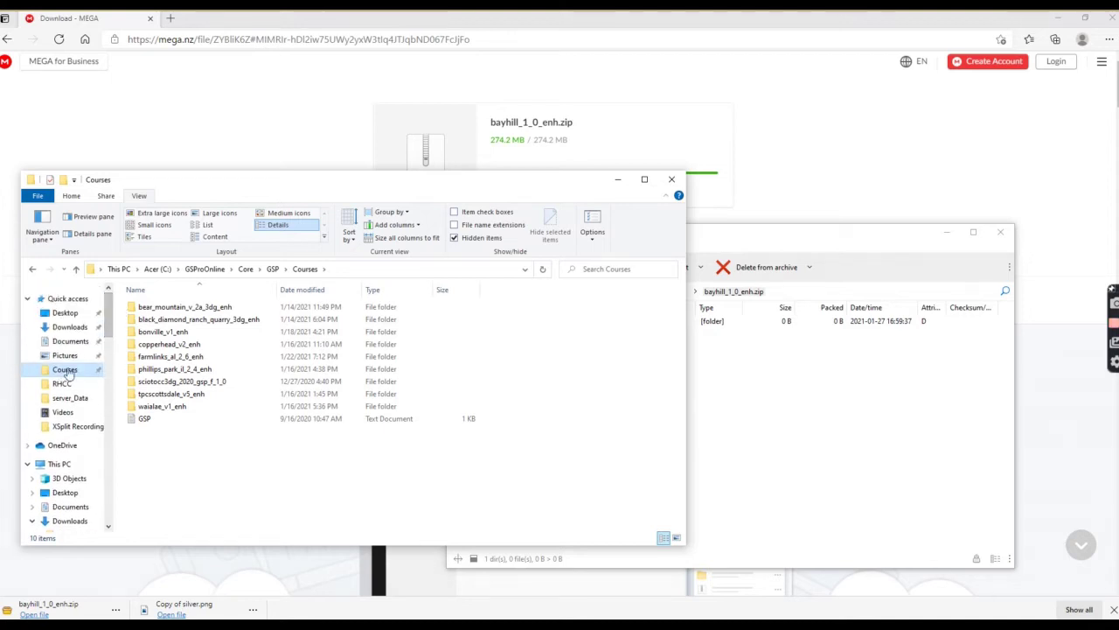
# - Extract the bayhill_1_0_enh folder from the archive into the GSPro Courses folder
pyautogui.click(737, 405)
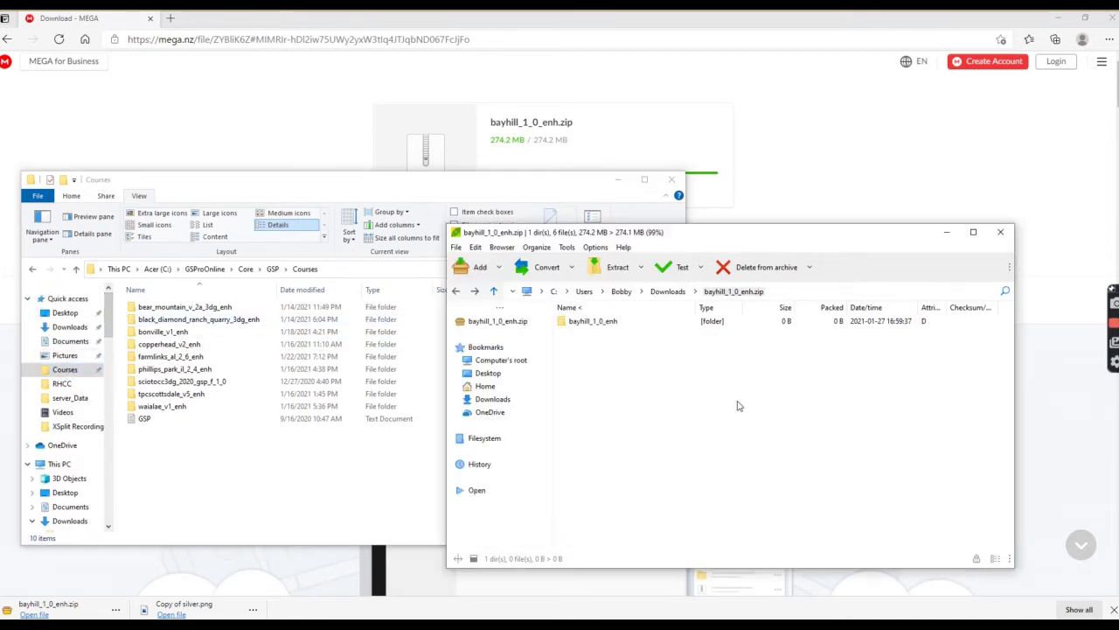
pyautogui.moveTo(599, 328); pyautogui.dragTo(169, 453)
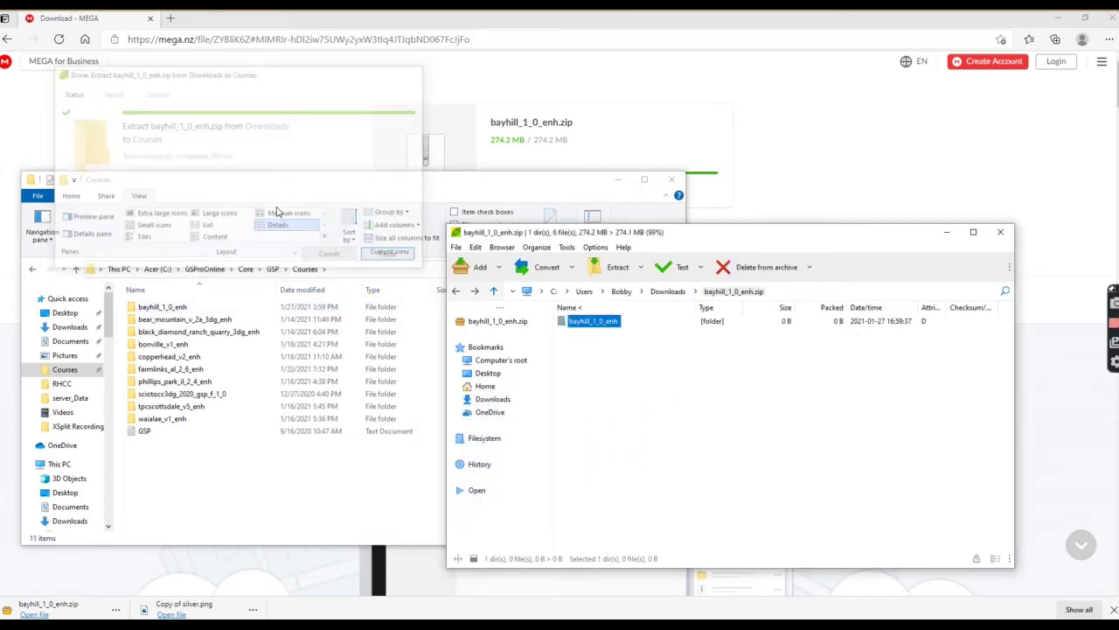
pyautogui.click(194, 471)
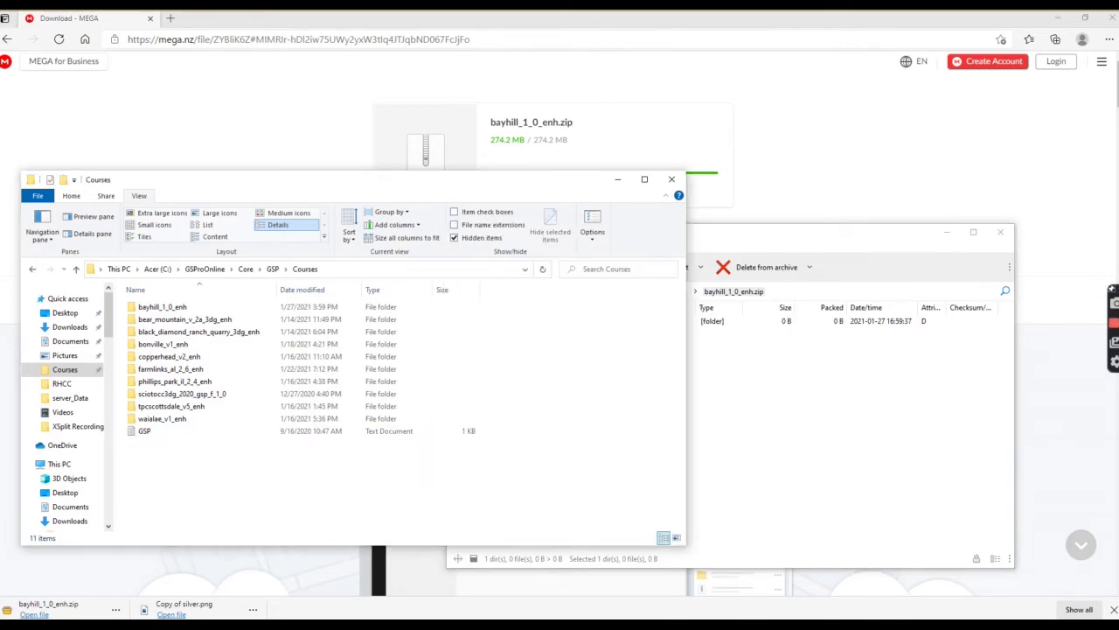
# - Start GSPro through its desktop launcher with the configured graphics settings and browse the Local Game course list
pyautogui.press('super+a')
pyautogui.press('super+d')
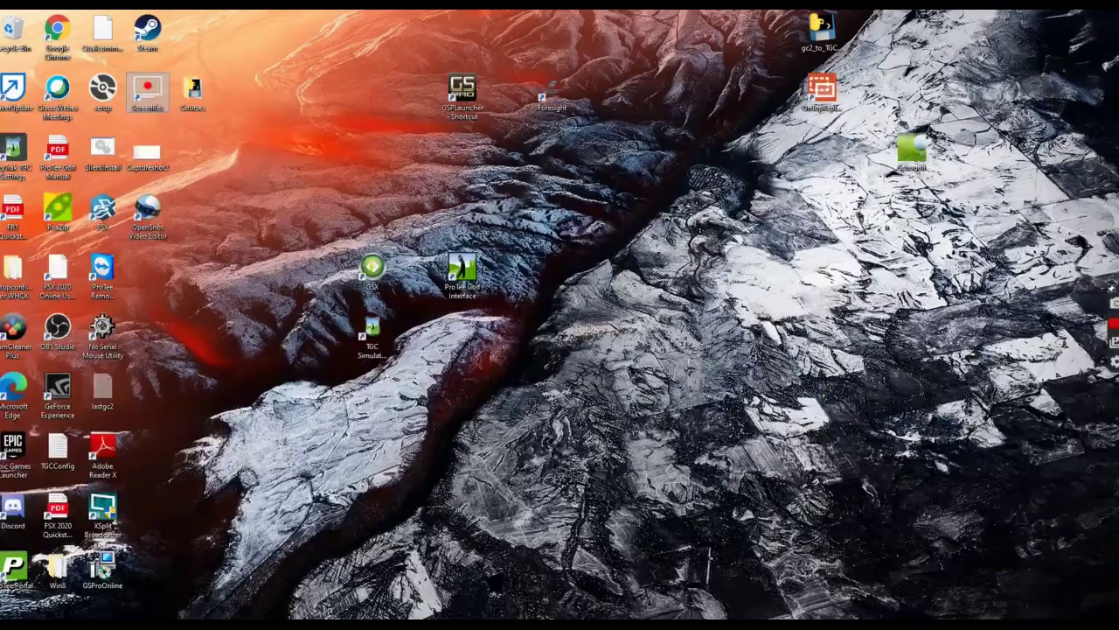
pyautogui.click(455, 86)
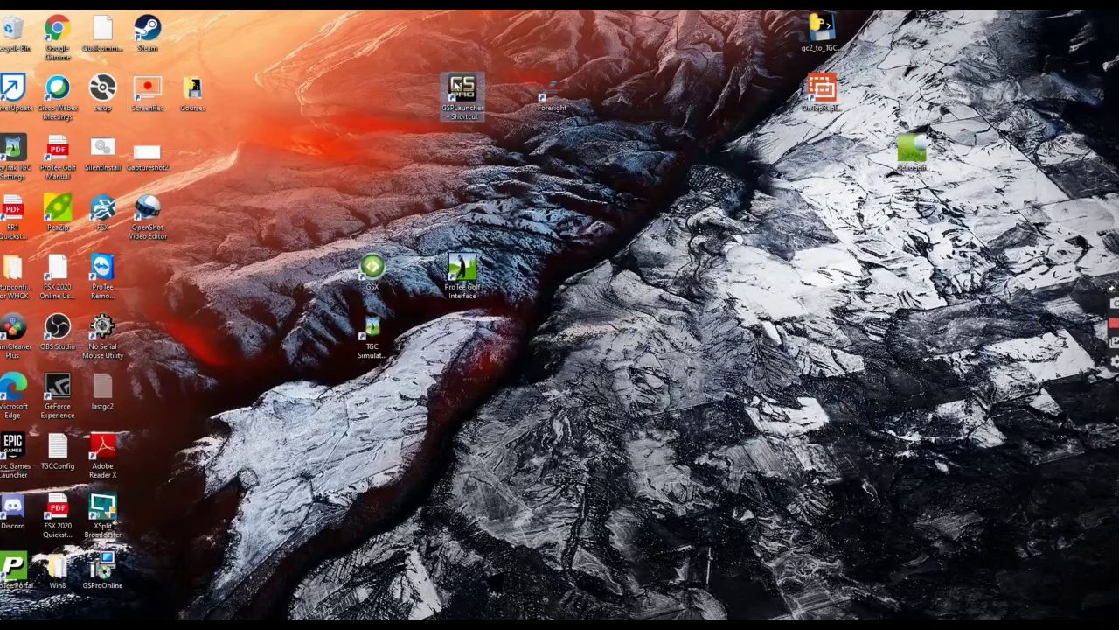
pyautogui.doubleClick(456, 86)
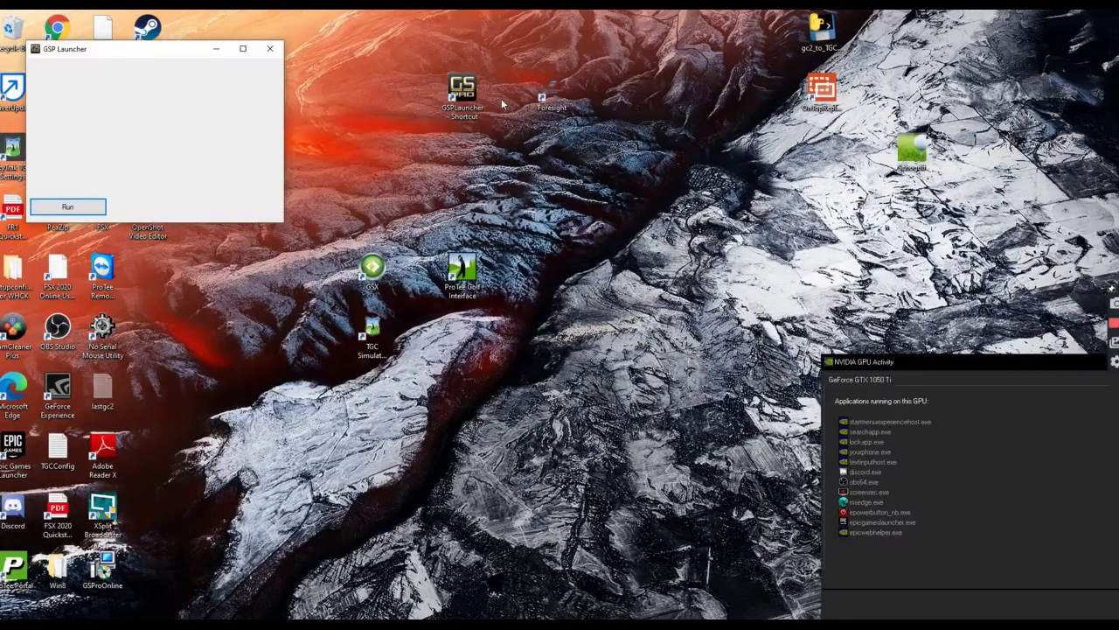
pyautogui.click(91, 209)
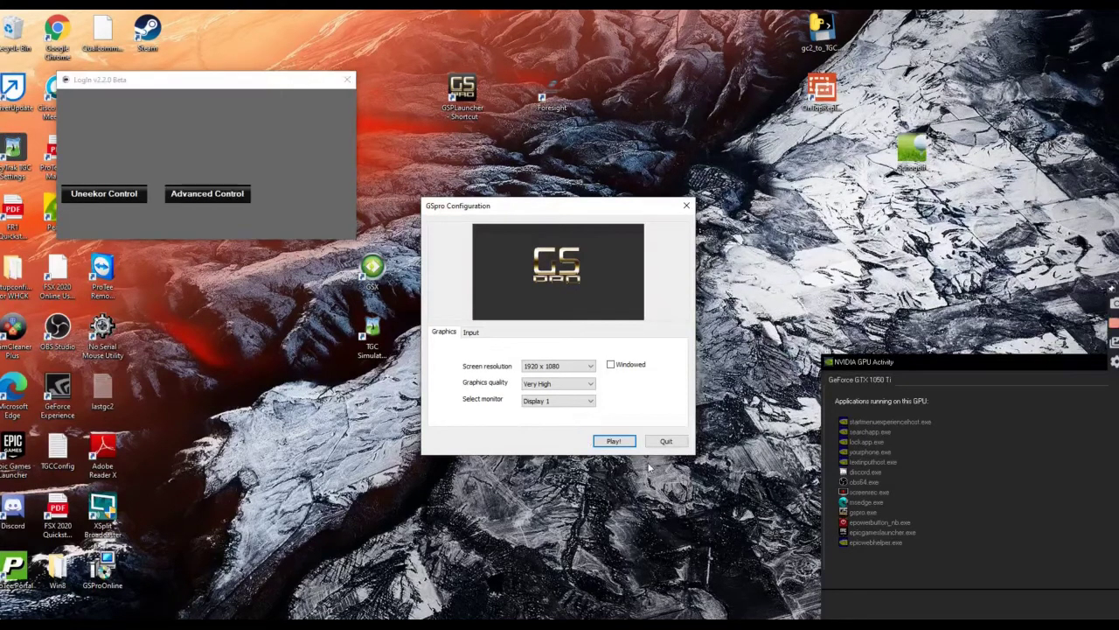
pyautogui.click(604, 440)
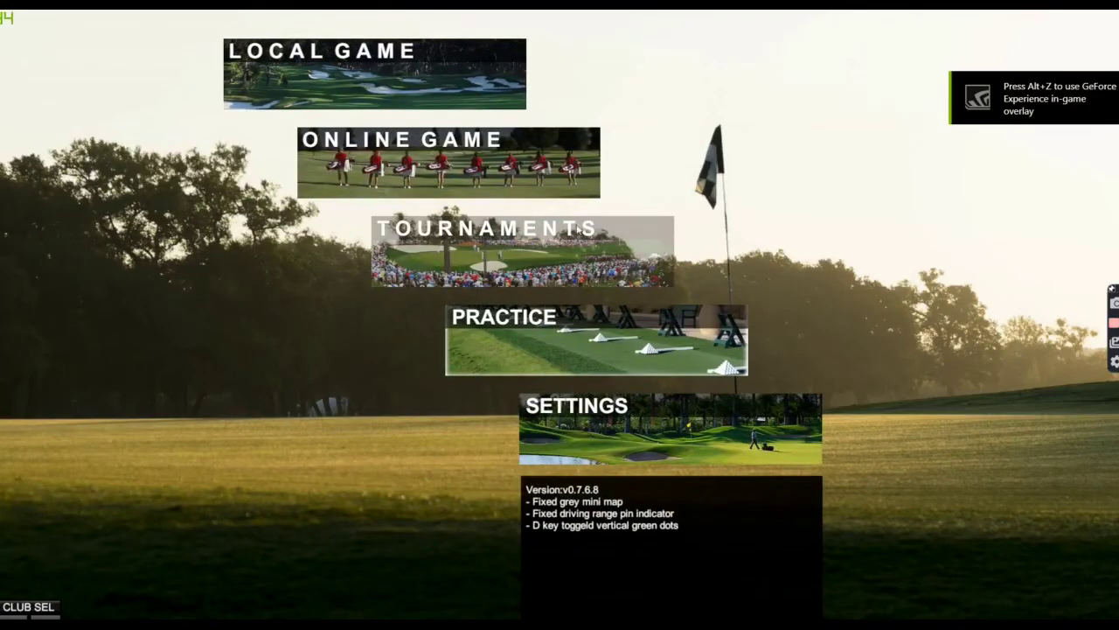
pyautogui.click(402, 87)
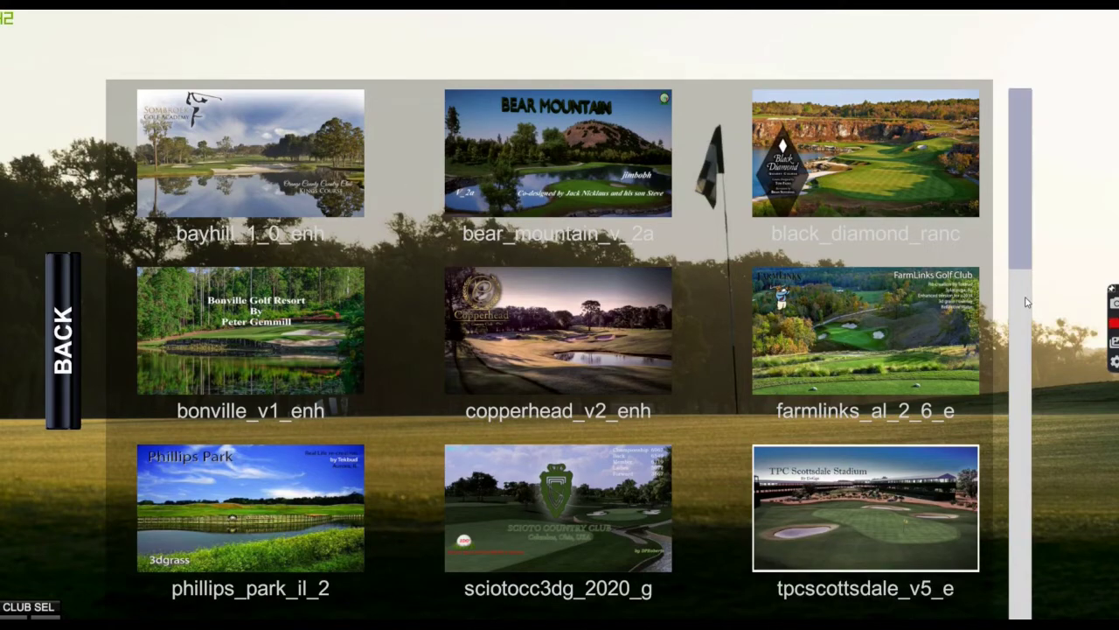
pyautogui.click(1019, 323)
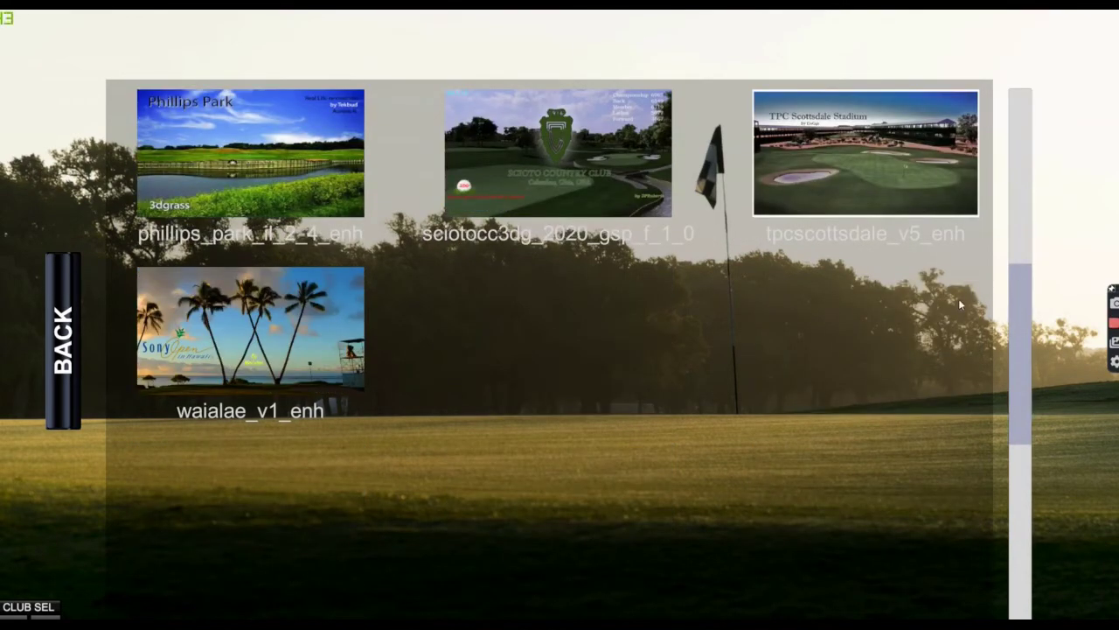
# - Switch back to the browser and download the Carnoustie 2020 archive, carnoustie3dg_v10_enh.zip, from the Simulator Golf Tour course list
pyautogui.hotkey('alt', 'Tab')
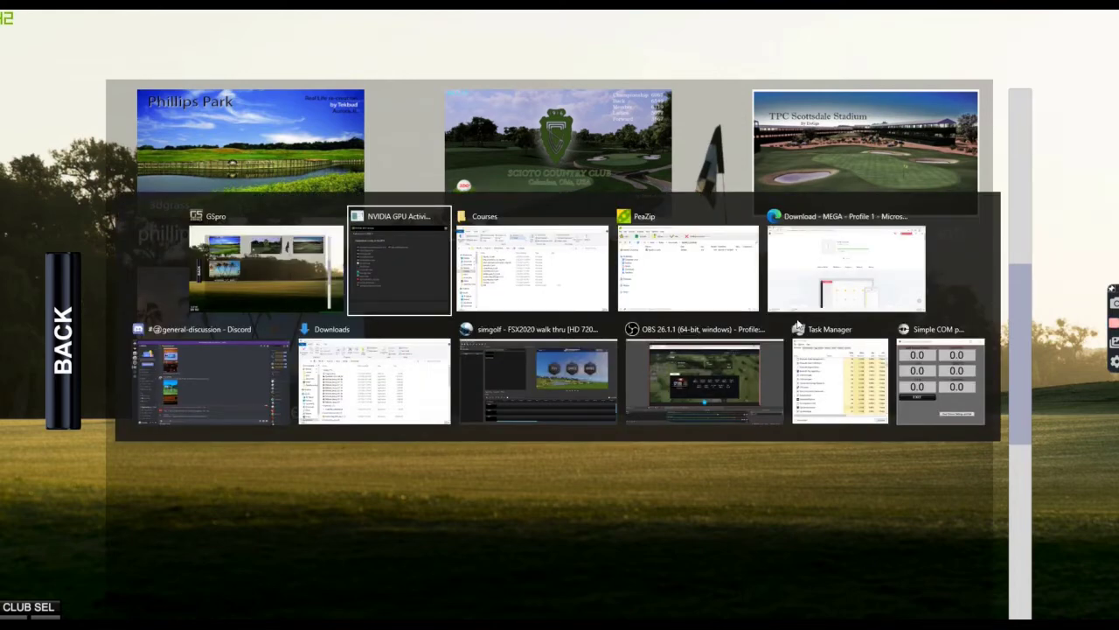
pyautogui.hotkey('alt', 'Tab')
pyautogui.hotkey('alt', 'Tab')
pyautogui.hotkey('alt', 'Tab')
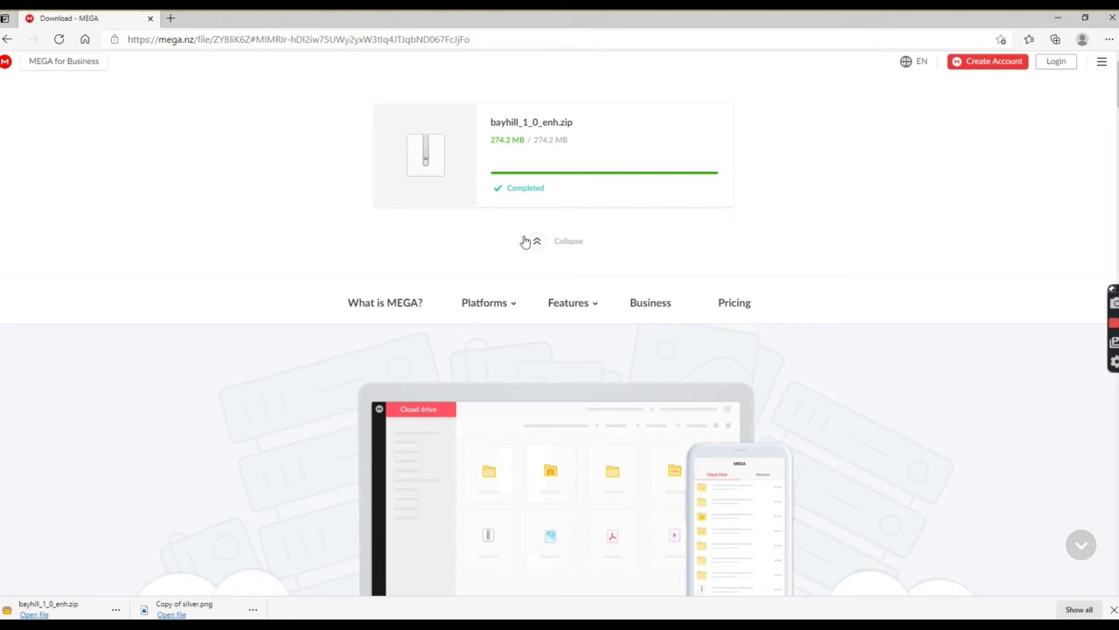
pyautogui.click(7, 40)
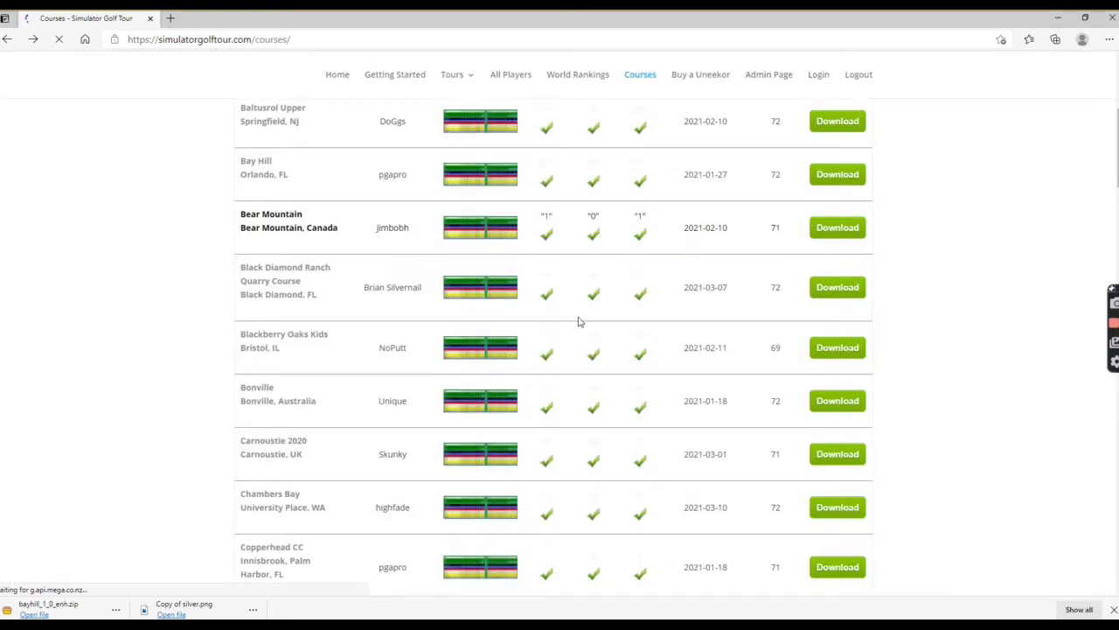
pyautogui.scroll(-1, 577, 320)
pyautogui.scroll(-1, 579, 320)
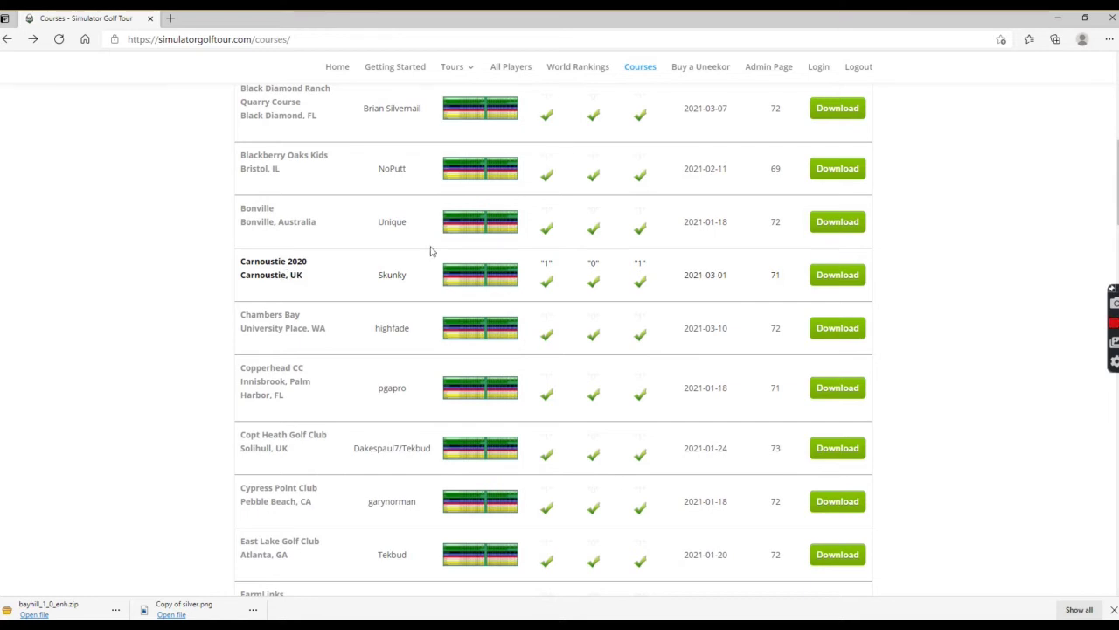
pyautogui.click(837, 276)
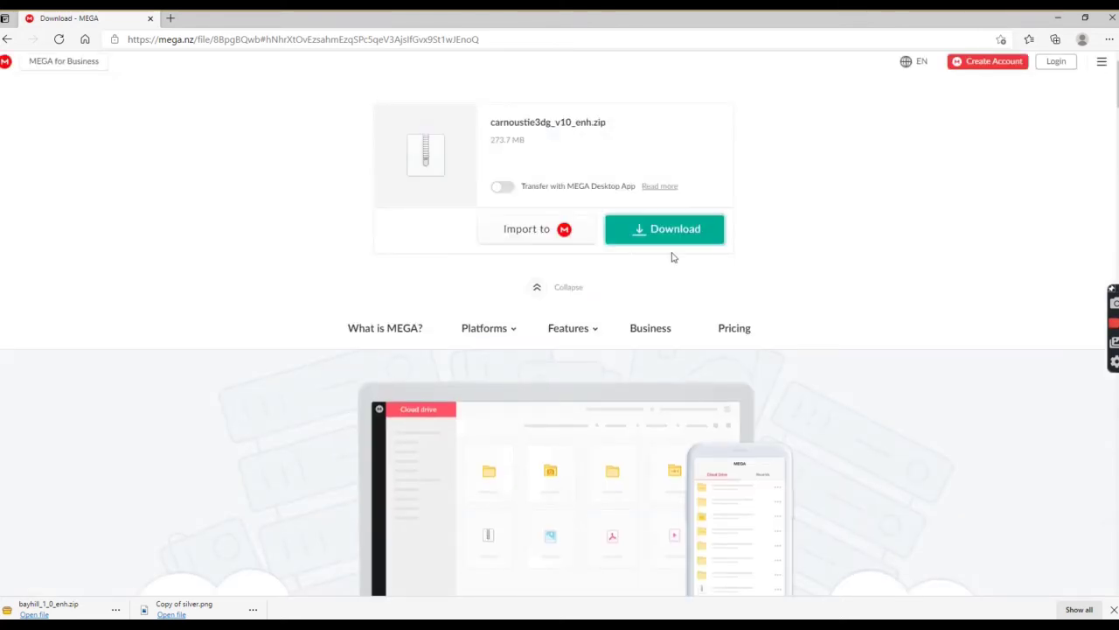
pyautogui.click(676, 238)
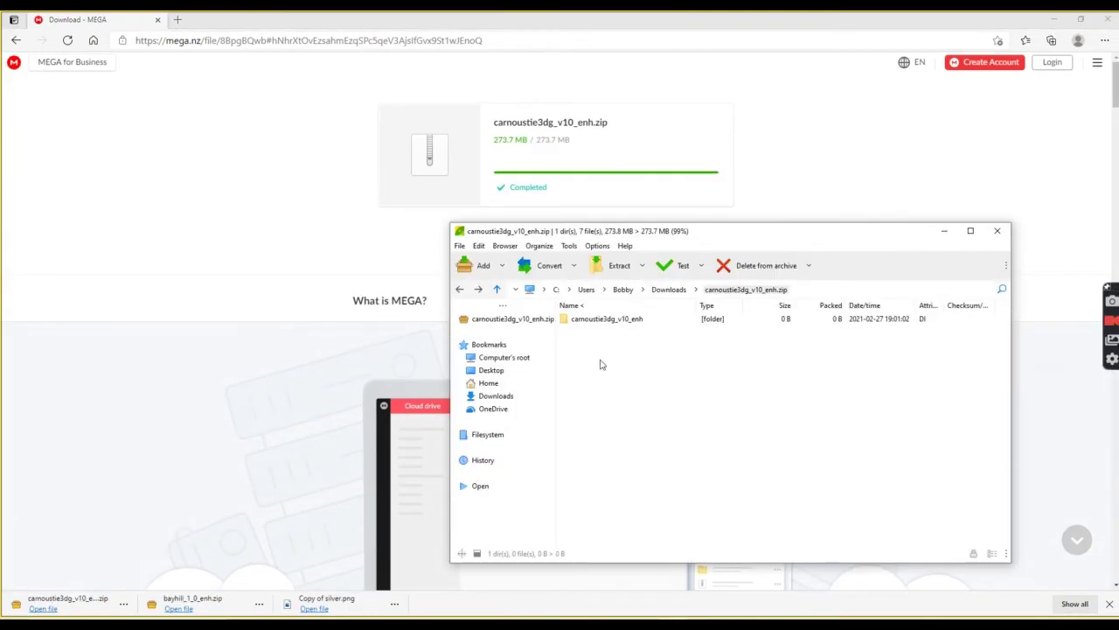
# - Extract the carnoustie3dg_v10_enh folder from its archive into the GSPro Courses folder
pyautogui.click(328, 625)
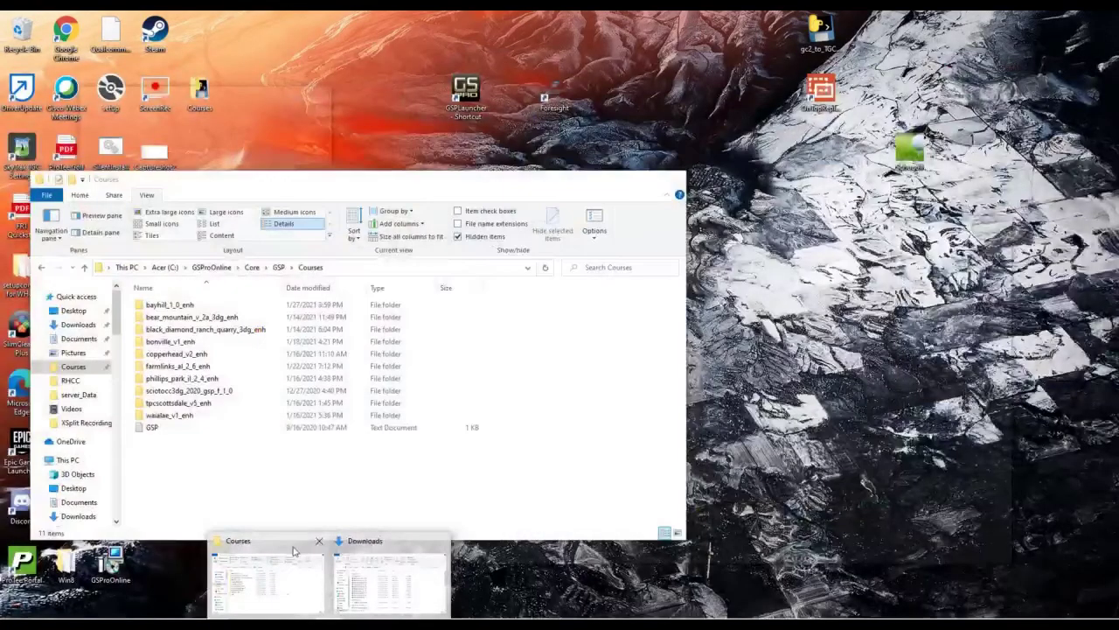
pyautogui.click(293, 551)
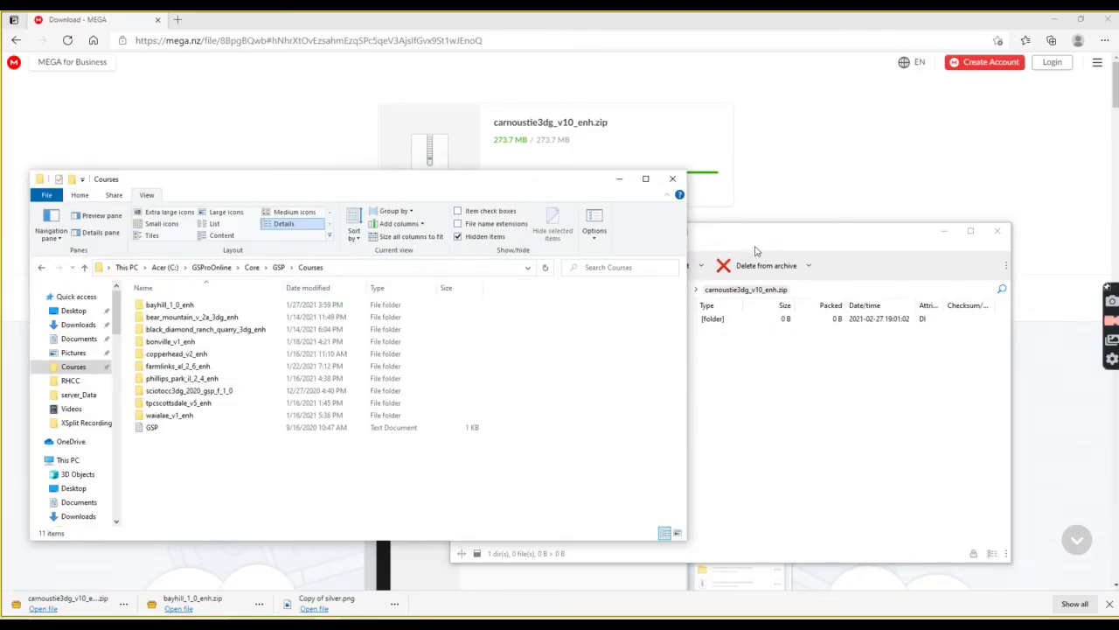
pyautogui.click(764, 245)
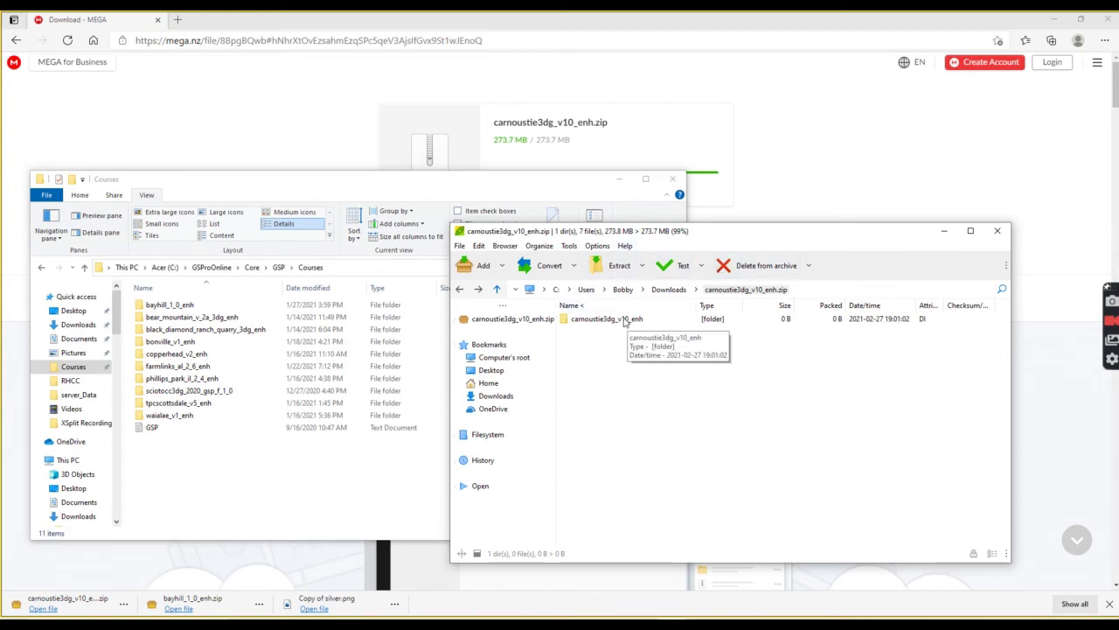
pyautogui.moveTo(626, 323); pyautogui.dragTo(219, 477)
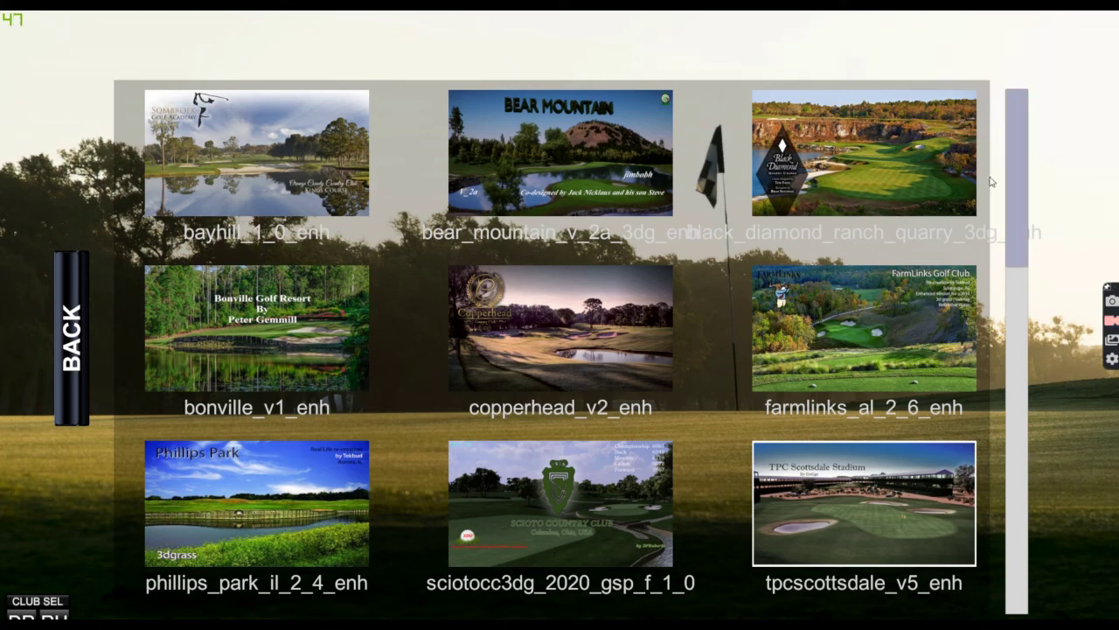
# - In GSPro's game settings, clear the course cache and reload the courses, saving the settings before reopening the Local Game course list
pyautogui.click(66, 308)
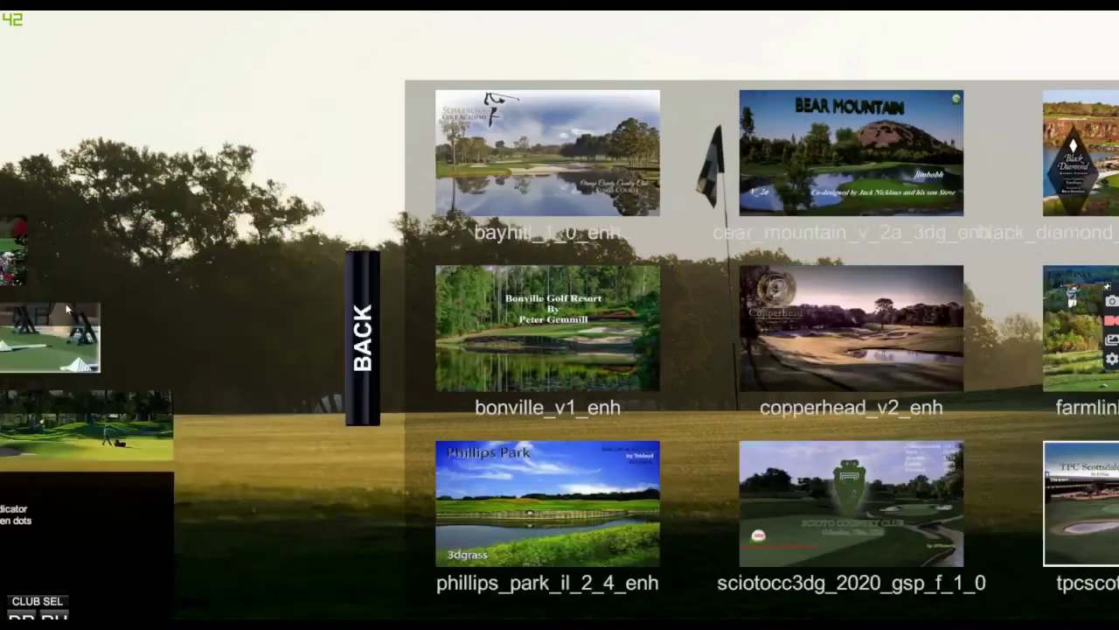
pyautogui.click(550, 400)
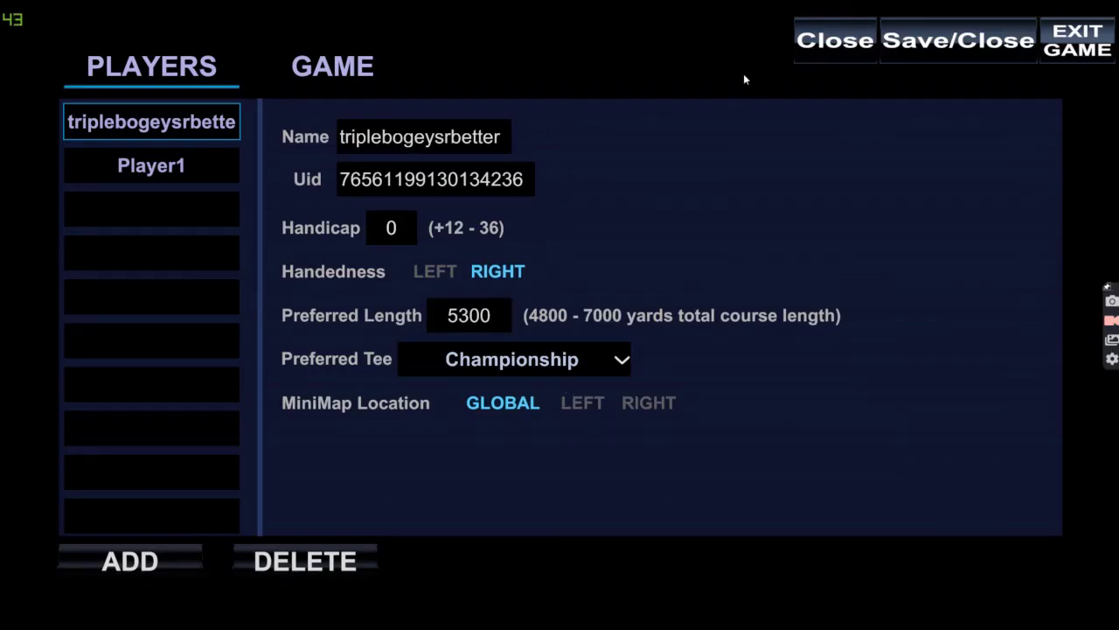
pyautogui.click(349, 67)
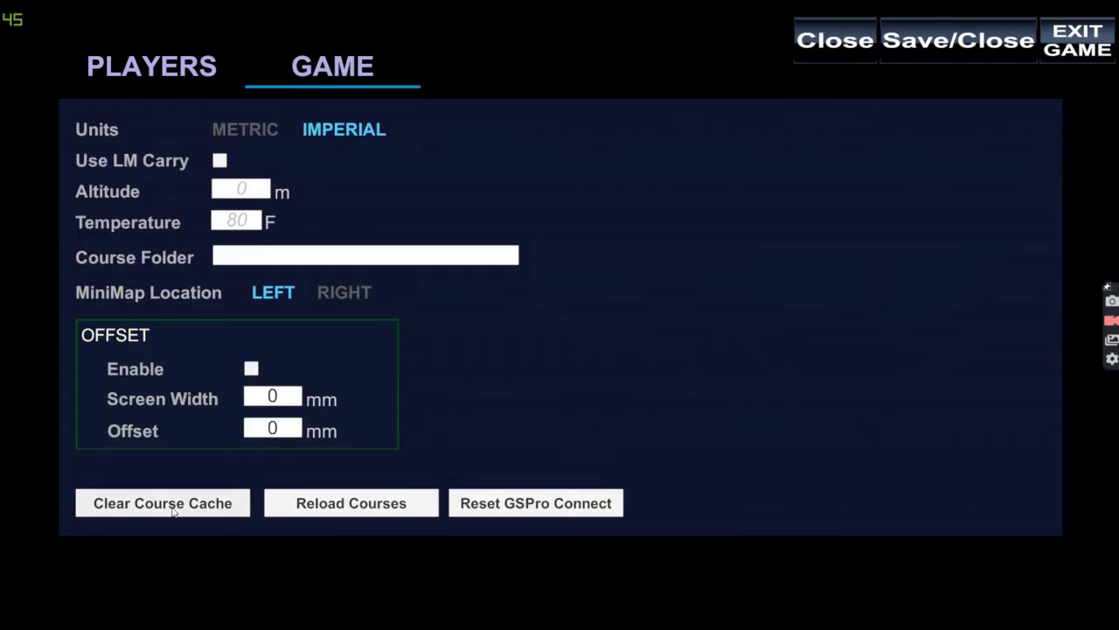
pyautogui.click(168, 512)
pyautogui.click(347, 514)
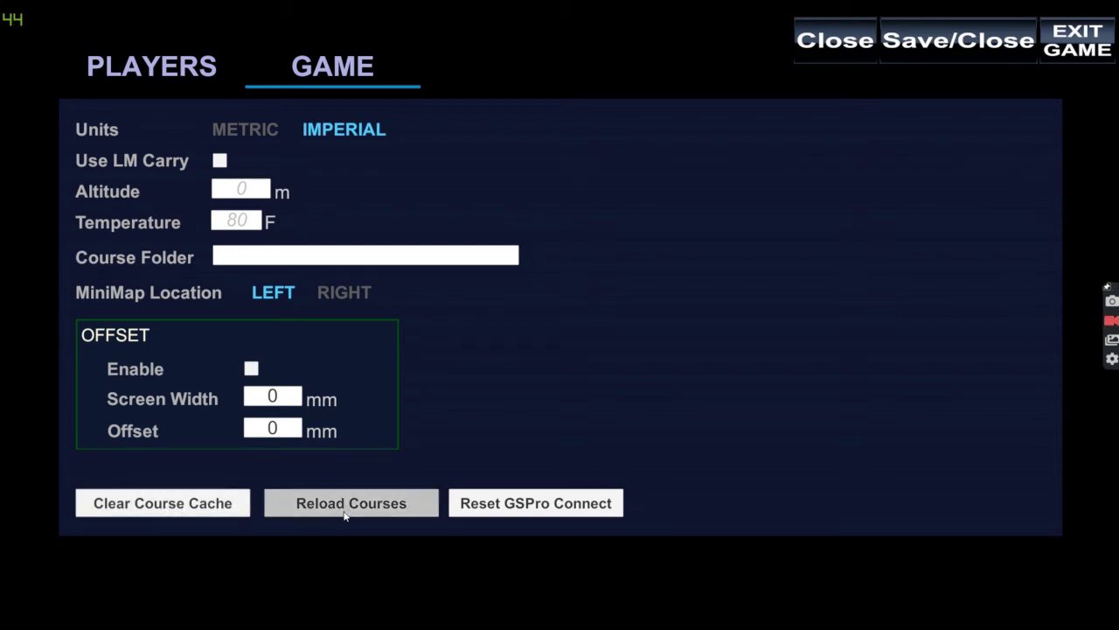
pyautogui.click(946, 49)
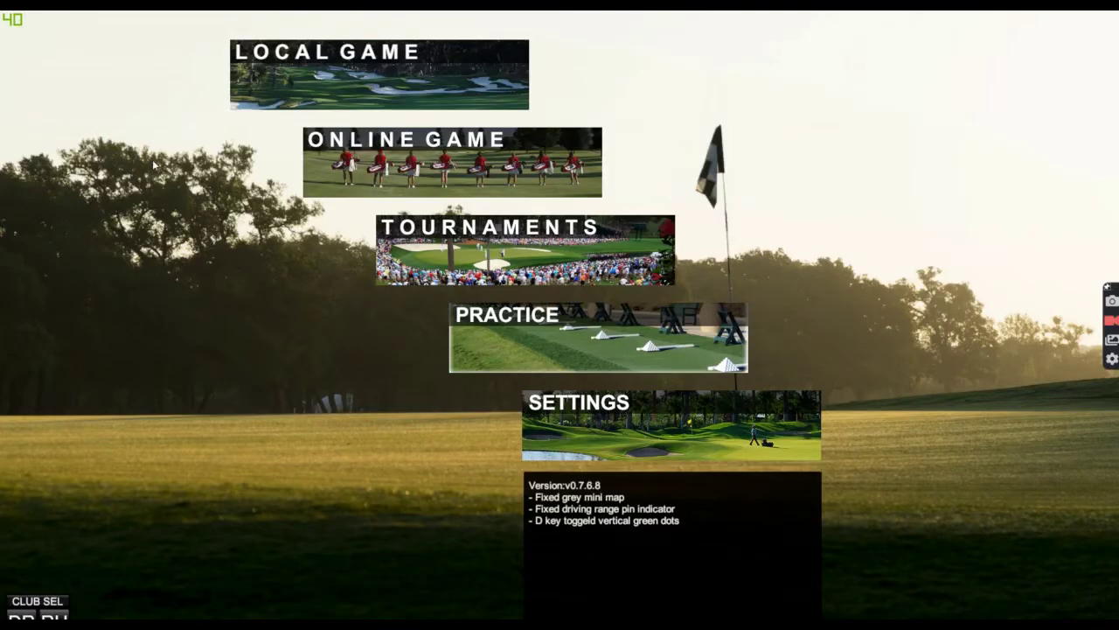
pyautogui.click(465, 94)
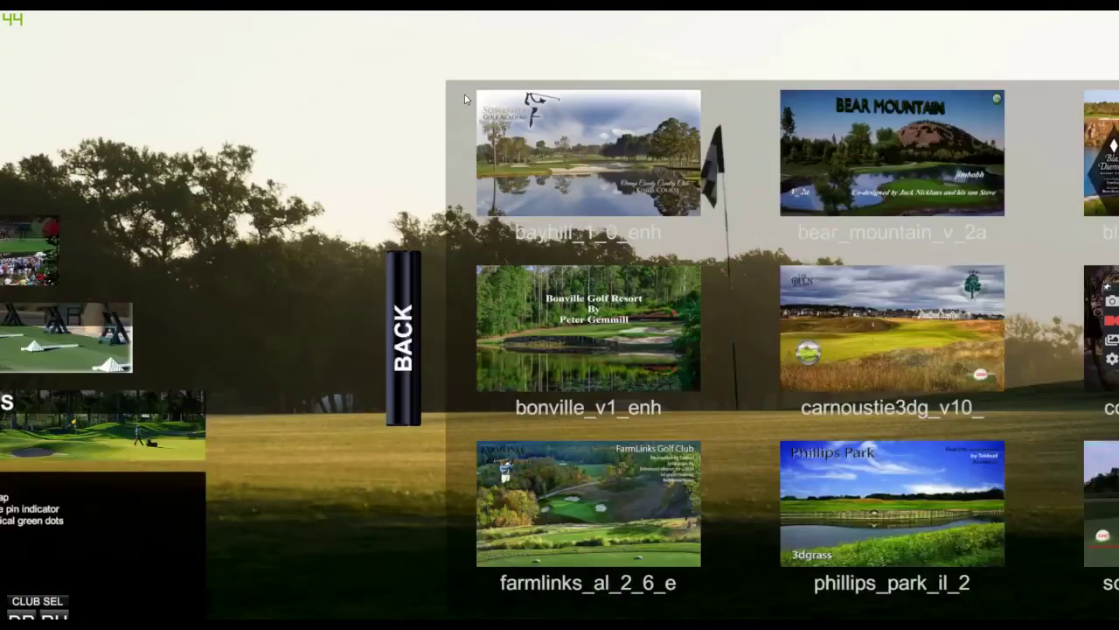